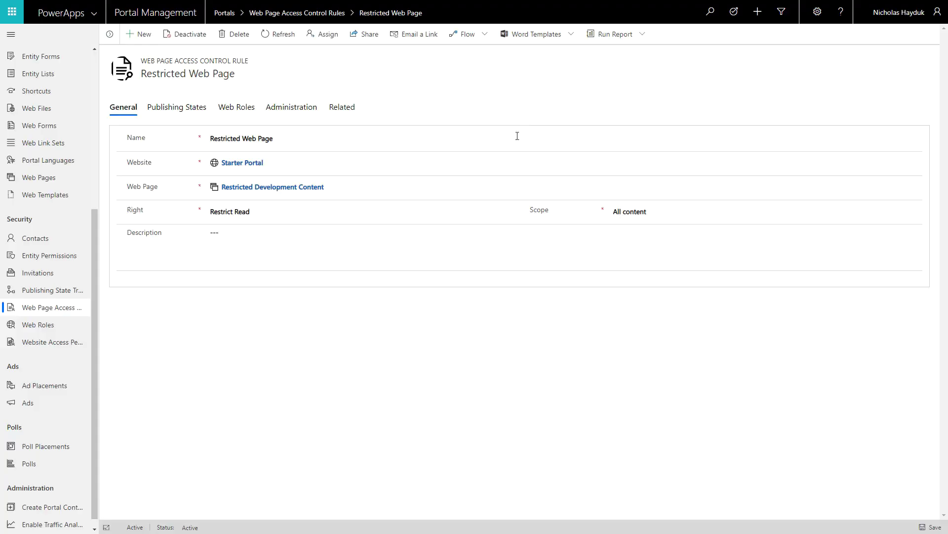
Keep the rule's access right as Restrict Read in the Right dropdown
click(445, 210)
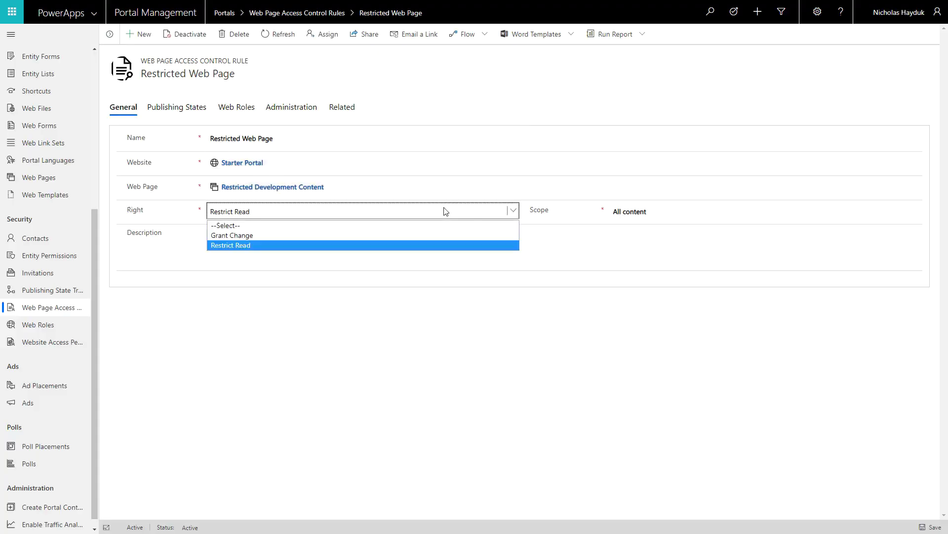
click(443, 246)
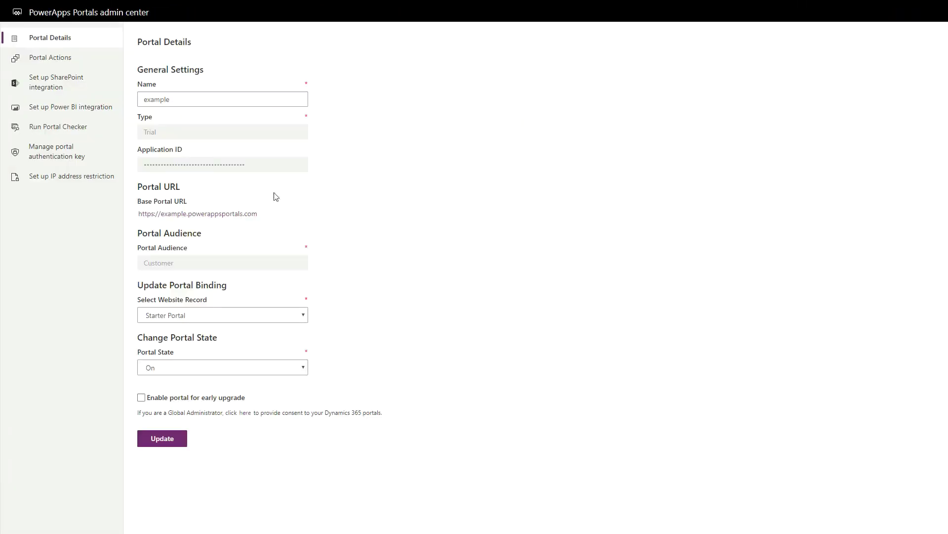
Open Set up IP address restriction and start adding an allowed IP address
click(121, 180)
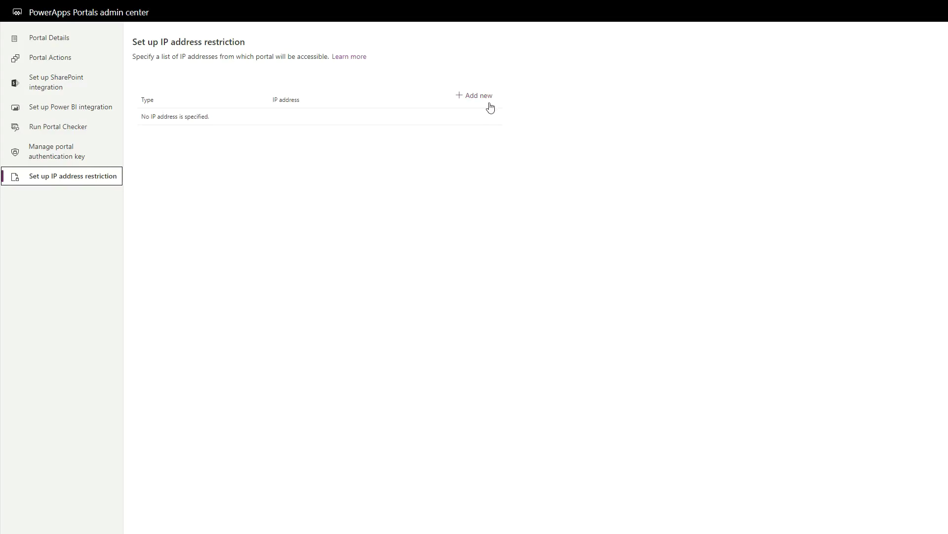
click(489, 104)
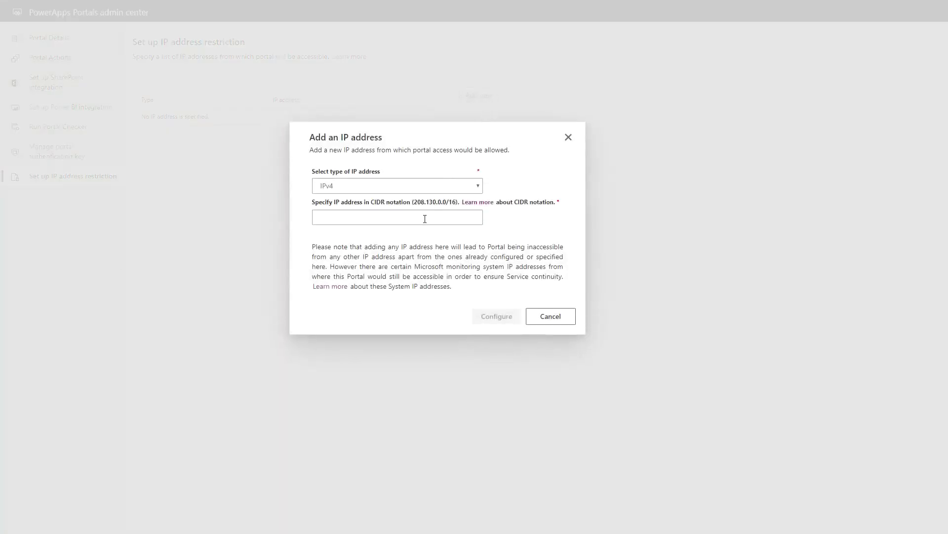
Configure 208.130.0.0/16 as the allowed IPv4 range and load the Contoso portal
click(425, 218)
text(208.1)
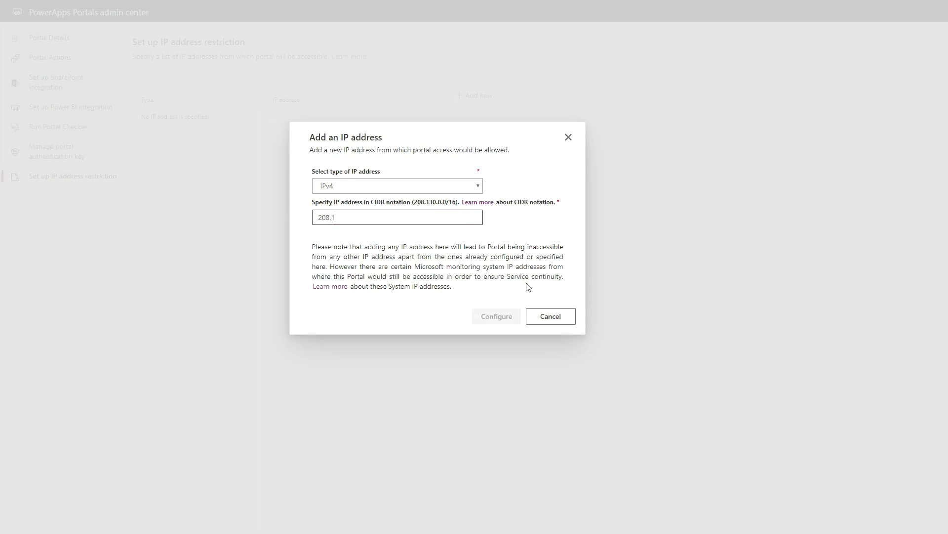
text(30.0.)
text(0/16)
click(493, 267)
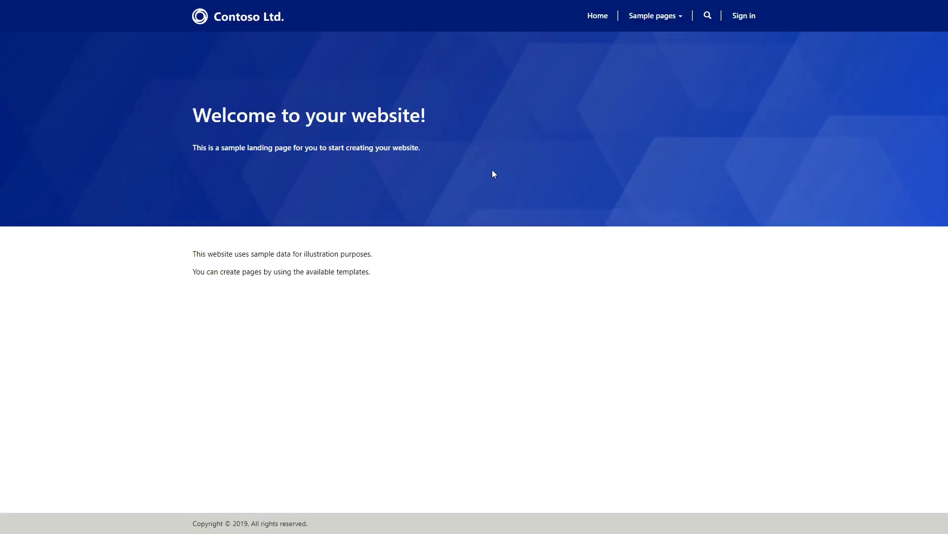
key(F5)
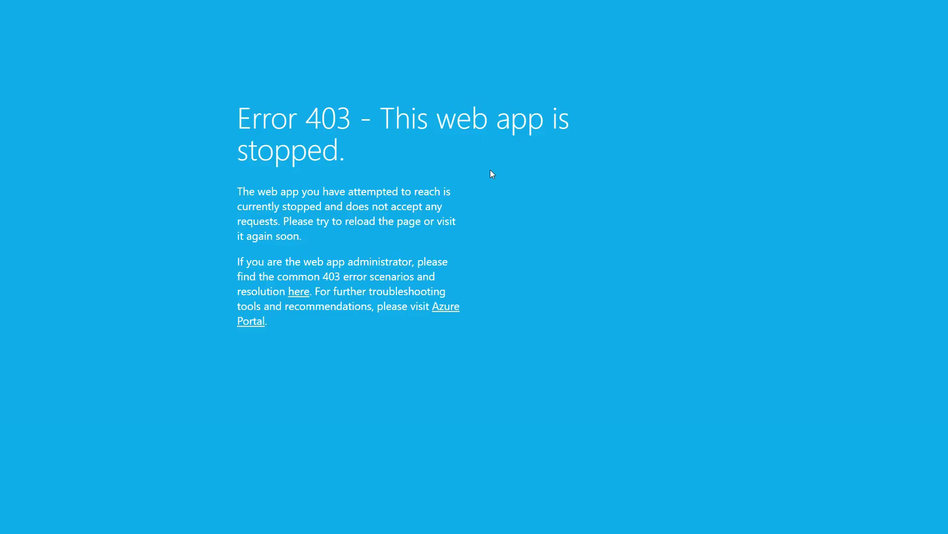
key(F5)
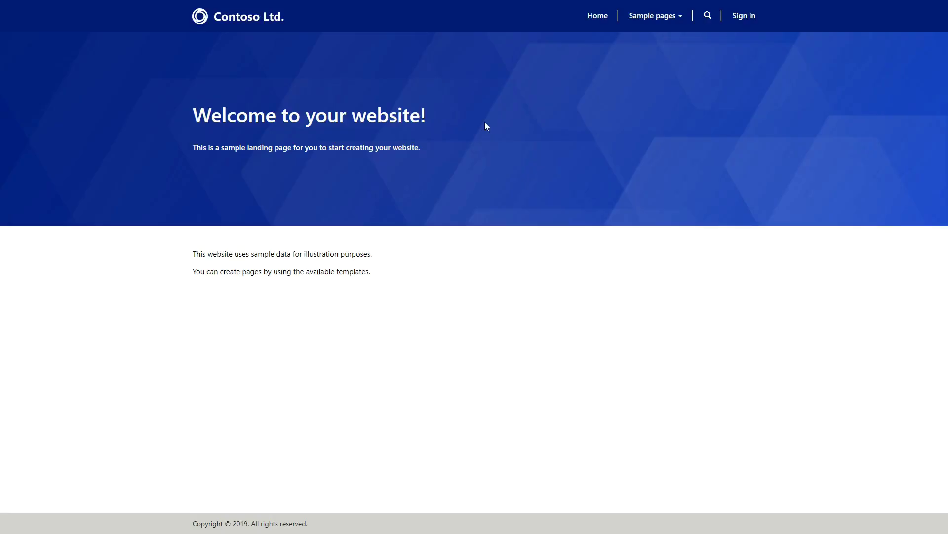